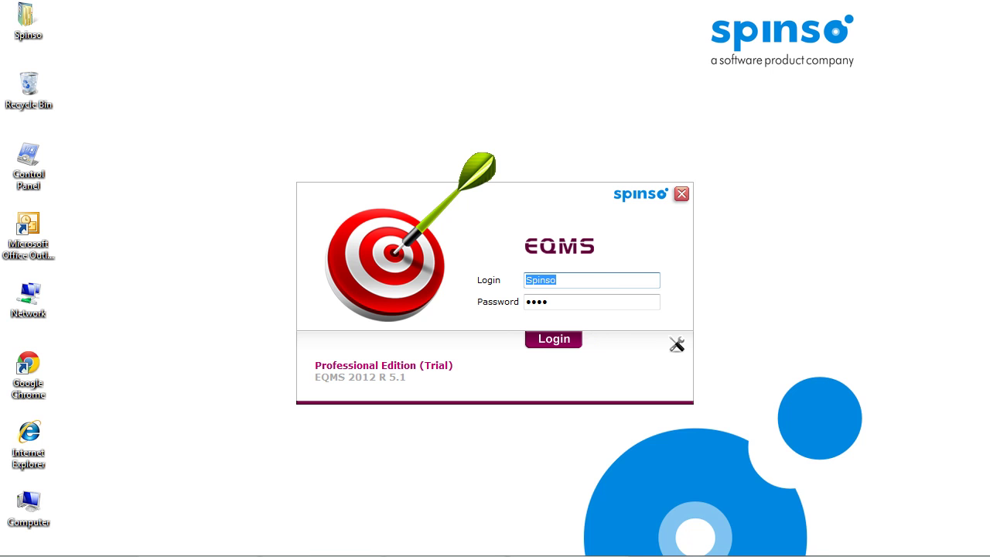
# Log in to EQMS CRM and accept the trial version terms.
pyautogui.press('Return')
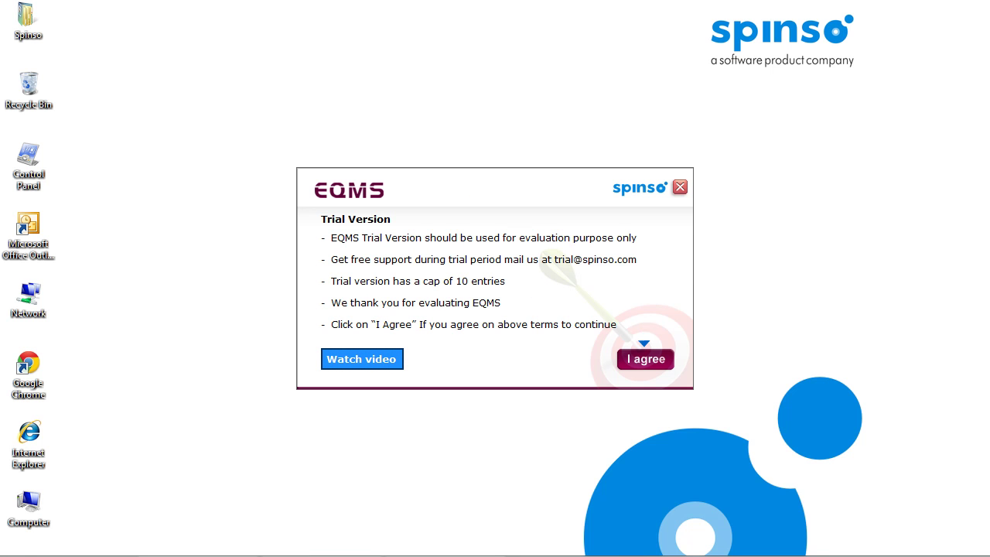
pyautogui.press('Return')
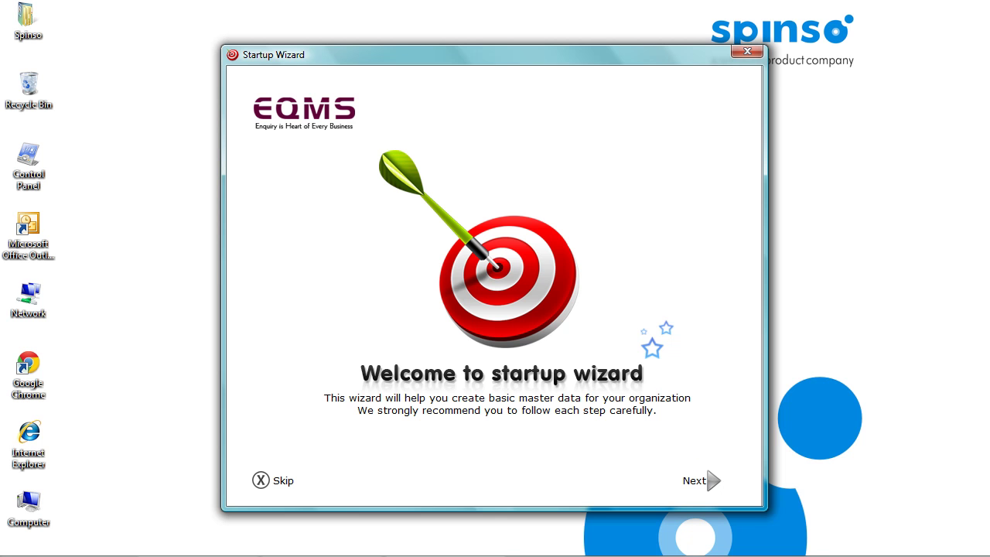
# Enter three employee names, one per line, on the wizard's Employee Details page.
pyautogui.press('Return')
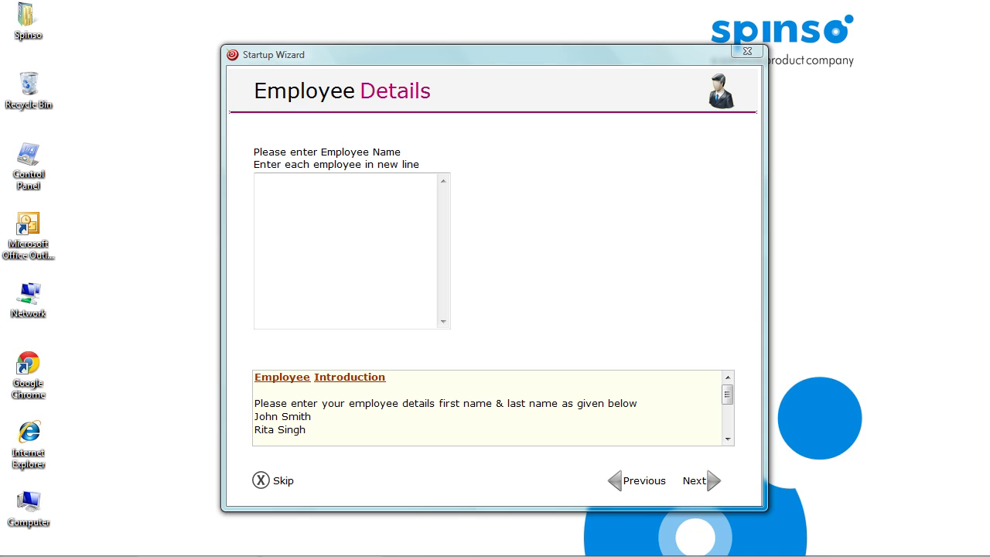
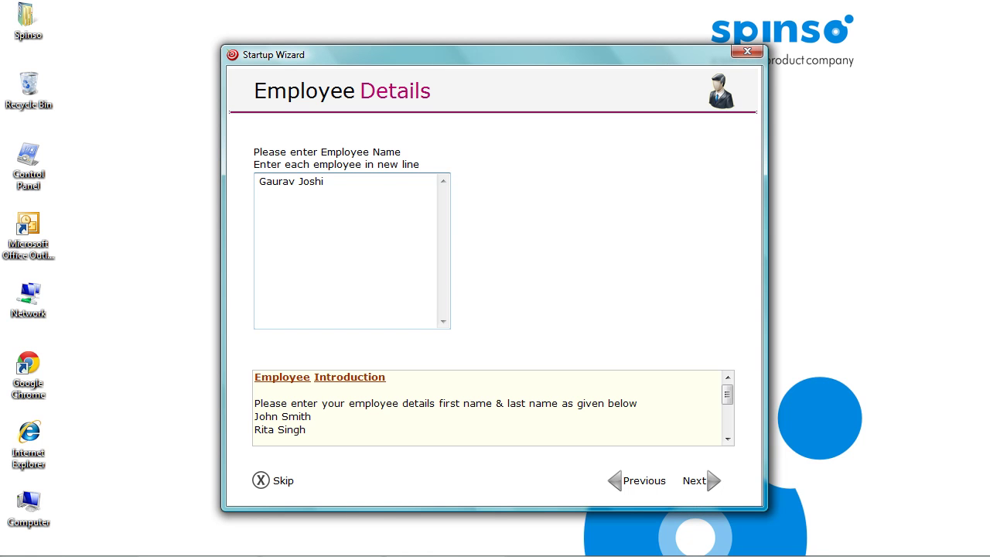
pyautogui.press('Return')
pyautogui.press('Return')
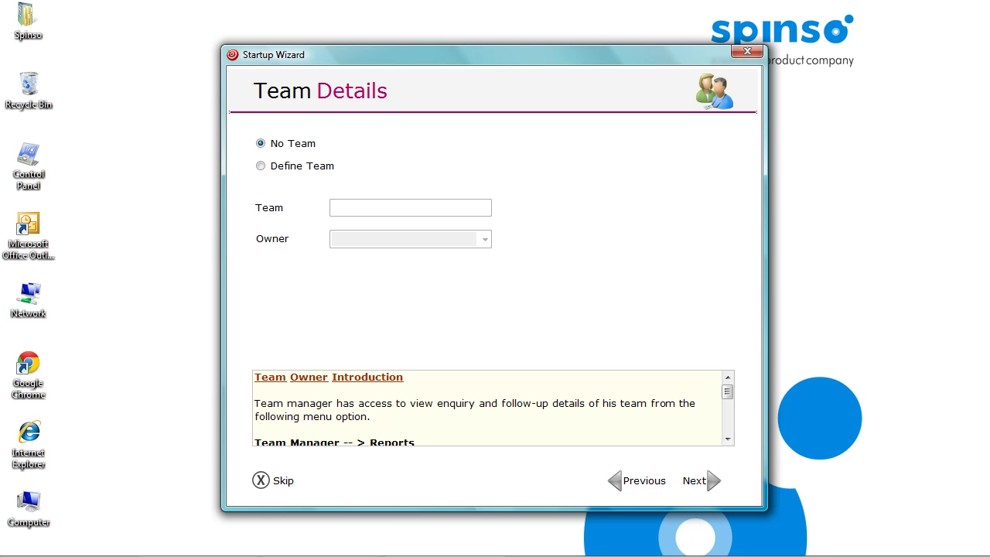
# Define a team named Mumbai with the first listed employee as its owner.
pyautogui.click(261, 166)
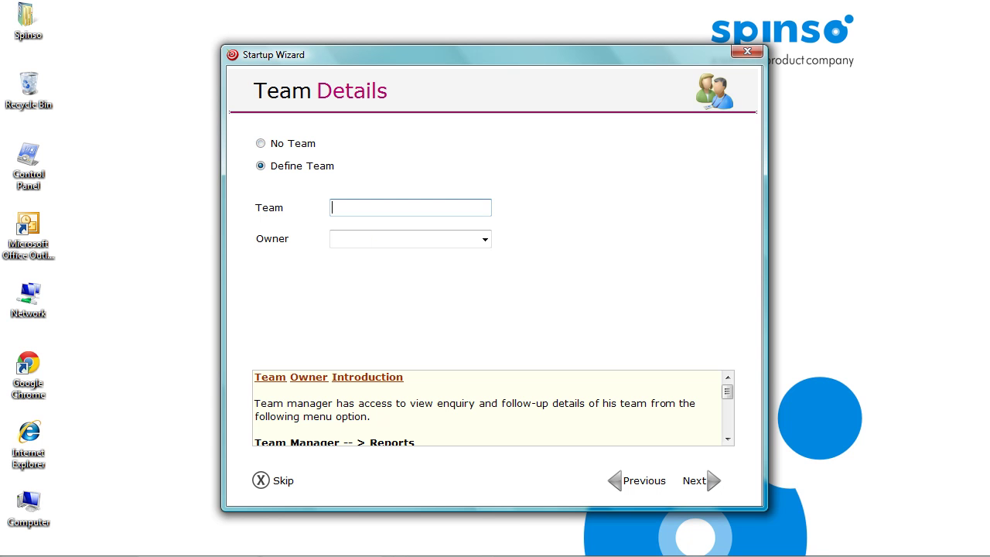
pyautogui.write('Mumbai')
pyautogui.click(485, 239)
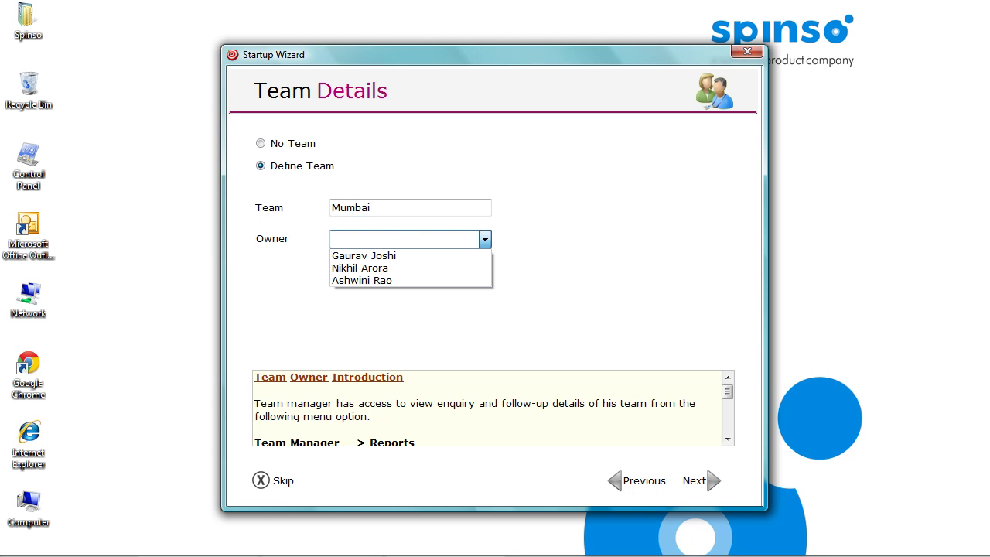
pyautogui.press('Down')
pyautogui.press('Return')
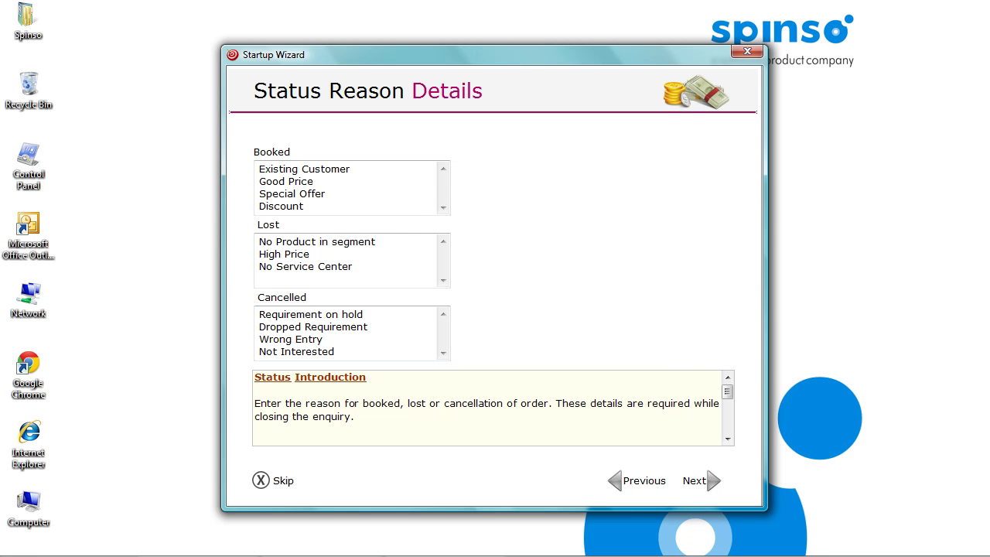
# Advance the Startup Wizard to its final page.
pyautogui.press('Return')
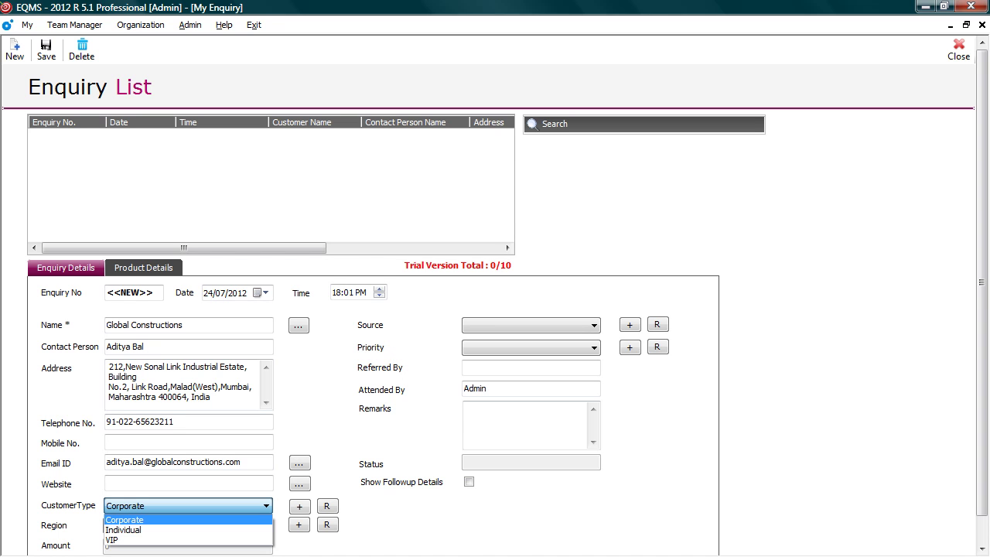
# Set the enquiry to Corporate, region Mumbai, source Paper Advertisement and priority Medium.
pyautogui.click(309, 507)
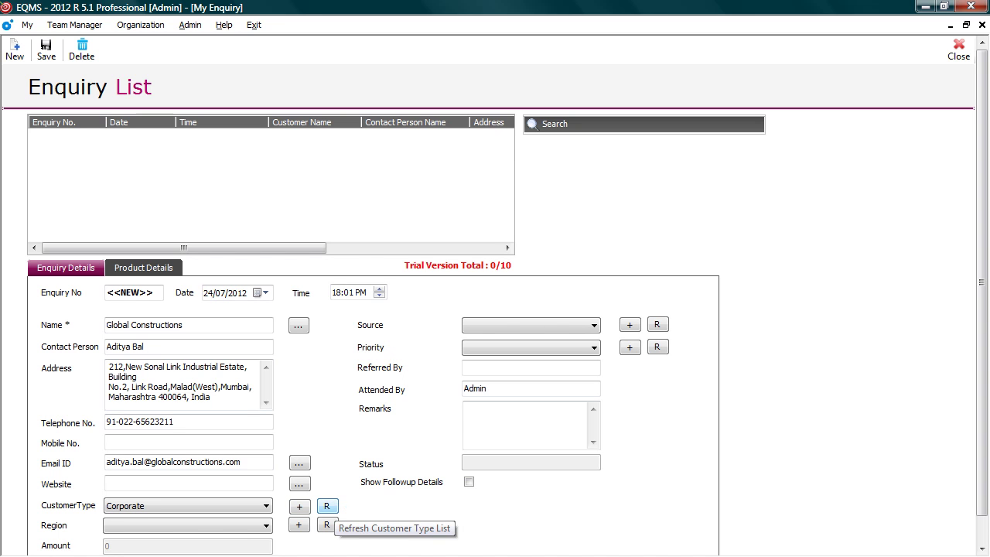
pyautogui.click(188, 525)
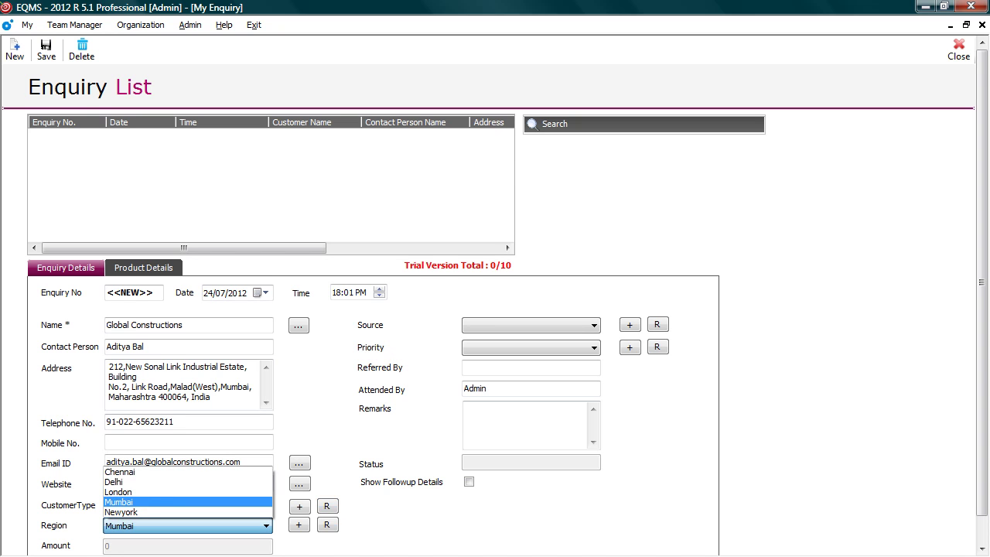
pyautogui.scroll(-1, 495, 294)
pyautogui.click(531, 325)
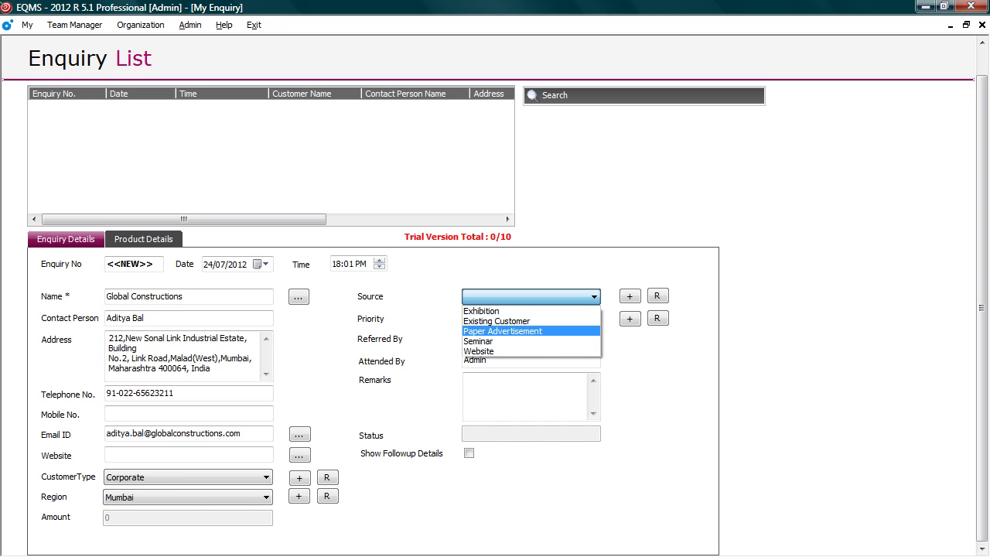
pyautogui.press('Return')
pyautogui.press('Tab')
pyautogui.hotkey('alt', 'Down')
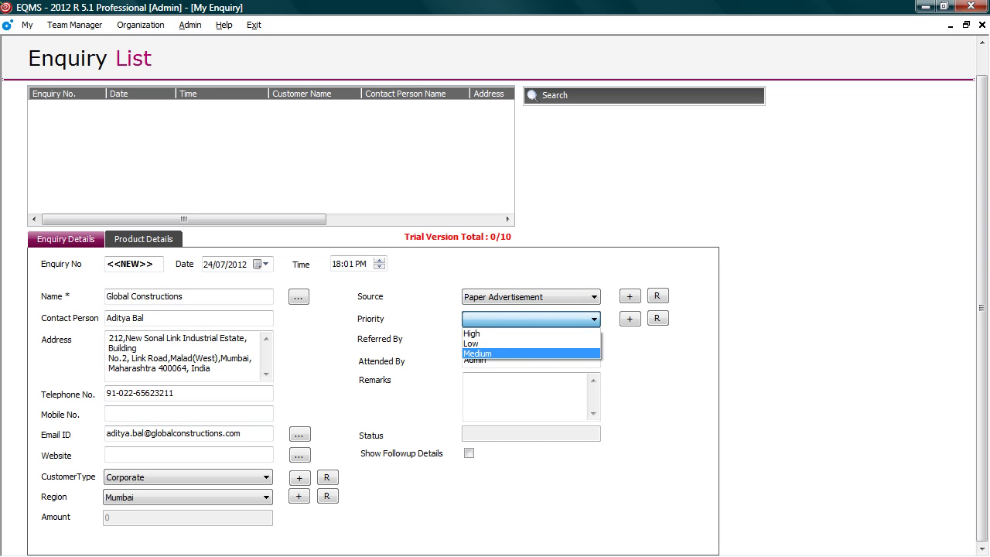
pyautogui.press('Return')
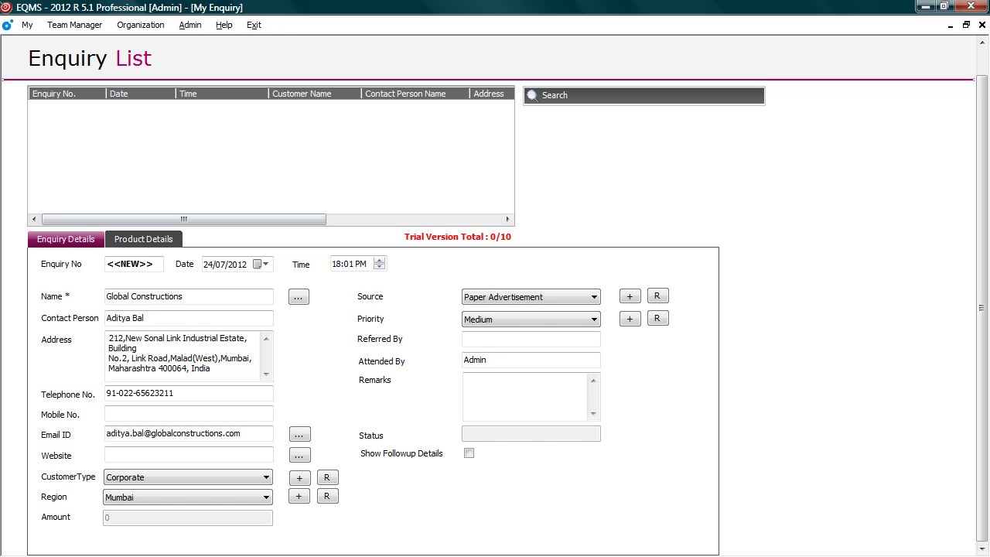
# Add a Timetracker Professional product line with quantity 100 at 2000.
pyautogui.click(143, 239)
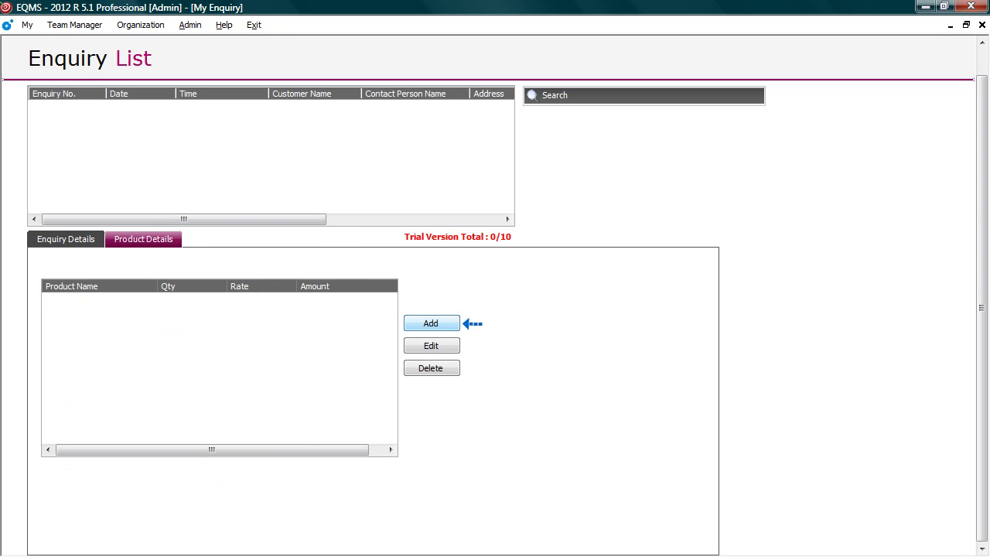
pyautogui.click(431, 324)
pyautogui.click(548, 273)
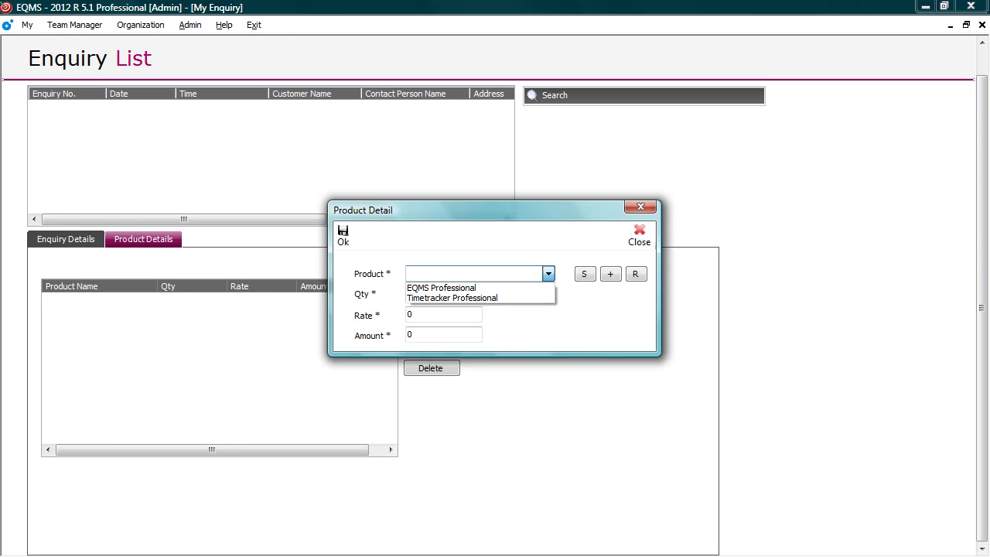
pyautogui.click(453, 298)
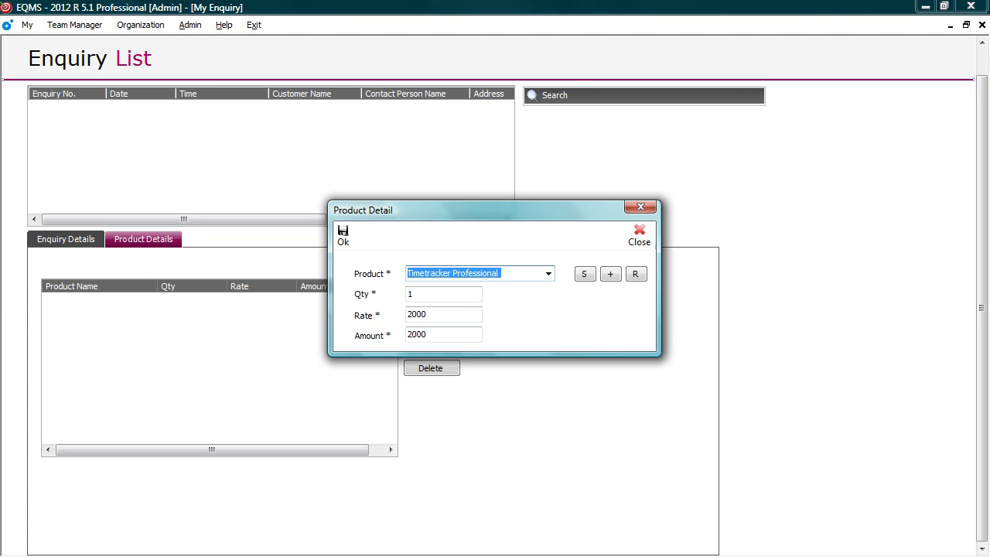
pyautogui.click(443, 294)
pyautogui.write('00')
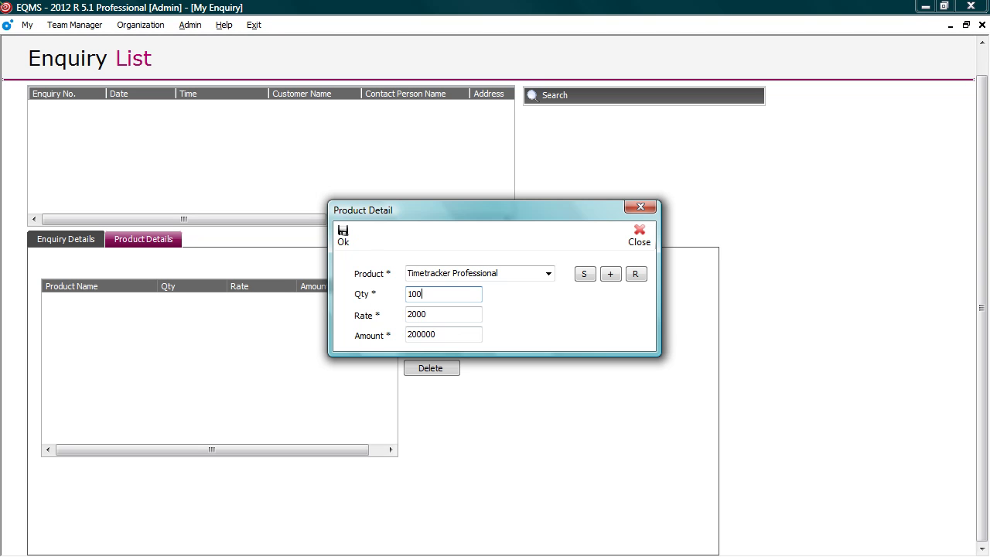
pyautogui.press('Return')
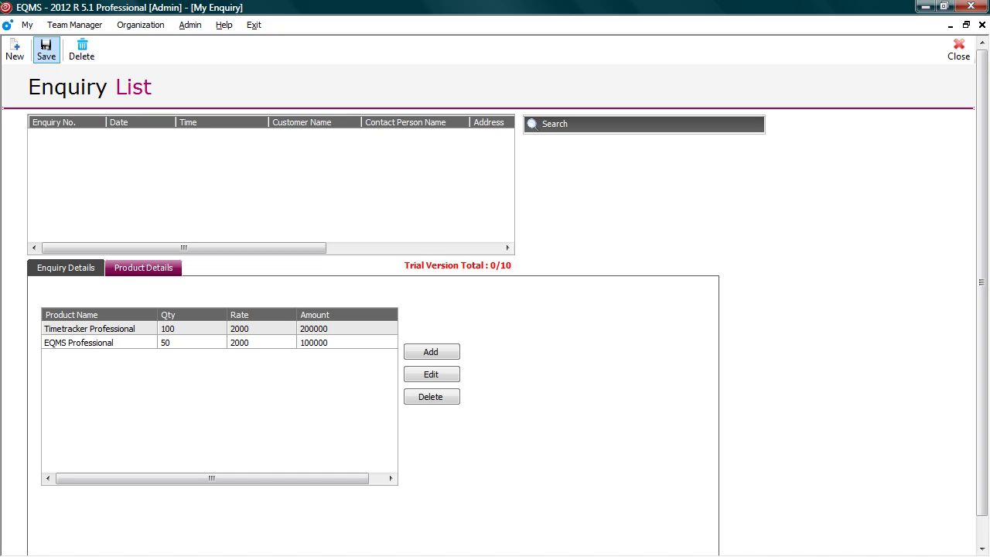
# Save the Global Constructions enquiry and reload it by enquiry number 1.
pyautogui.click(45, 49)
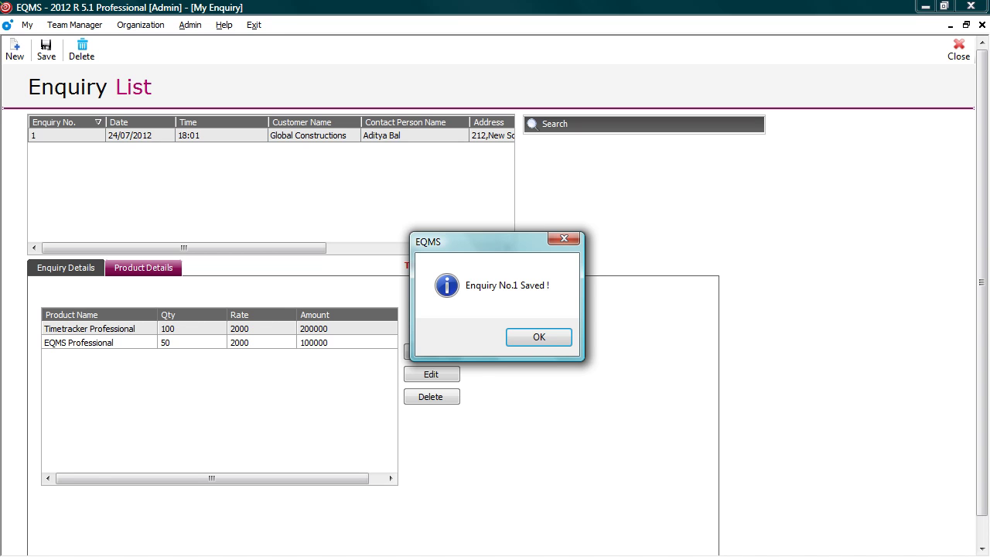
pyautogui.press('Return')
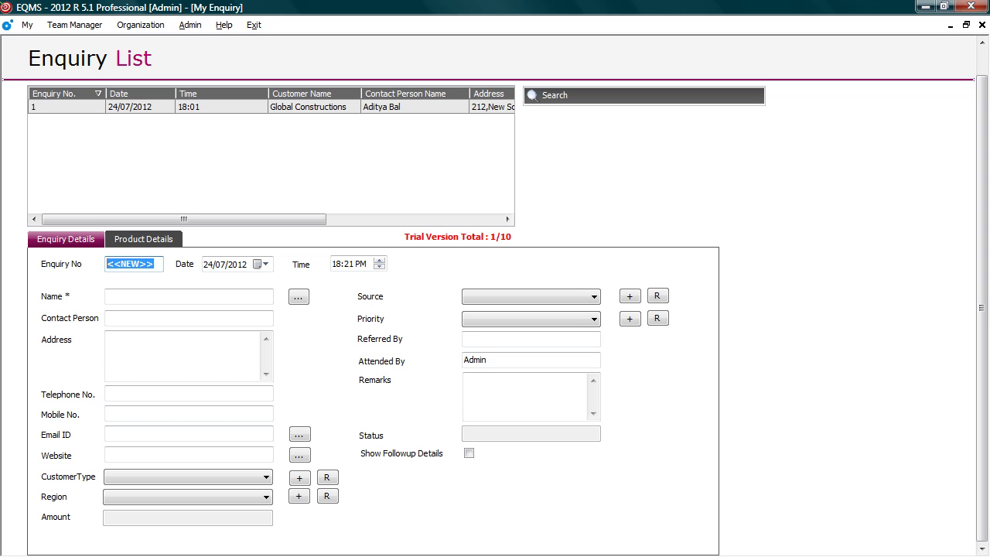
pyautogui.write('1')
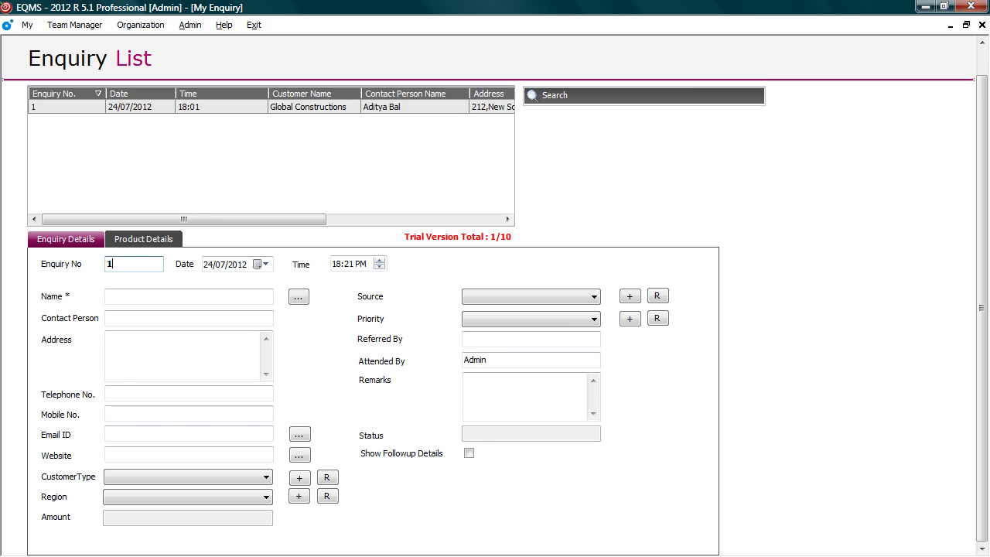
pyautogui.press('Return')
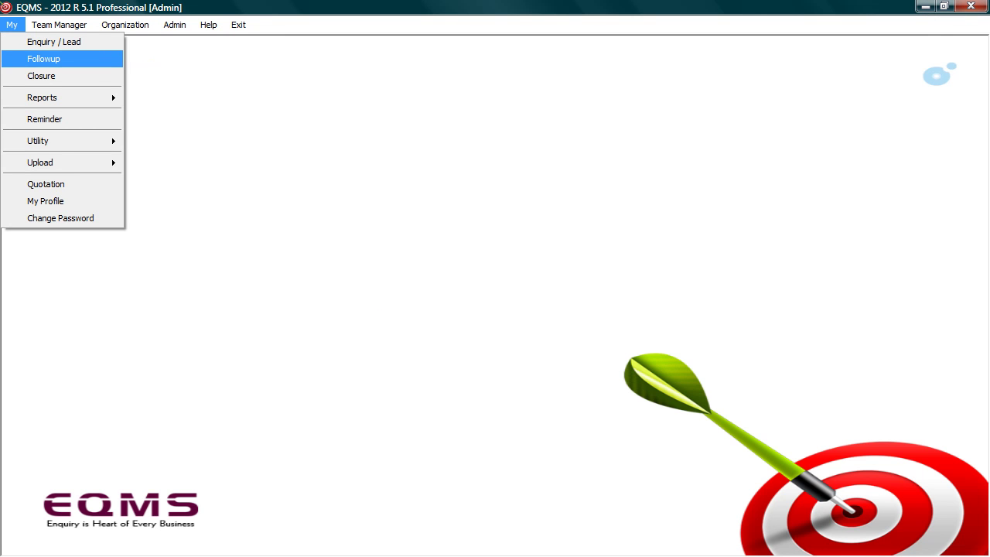
# Open the Followup Details window listing enquiries pending follow-up.
pyautogui.press('Return')
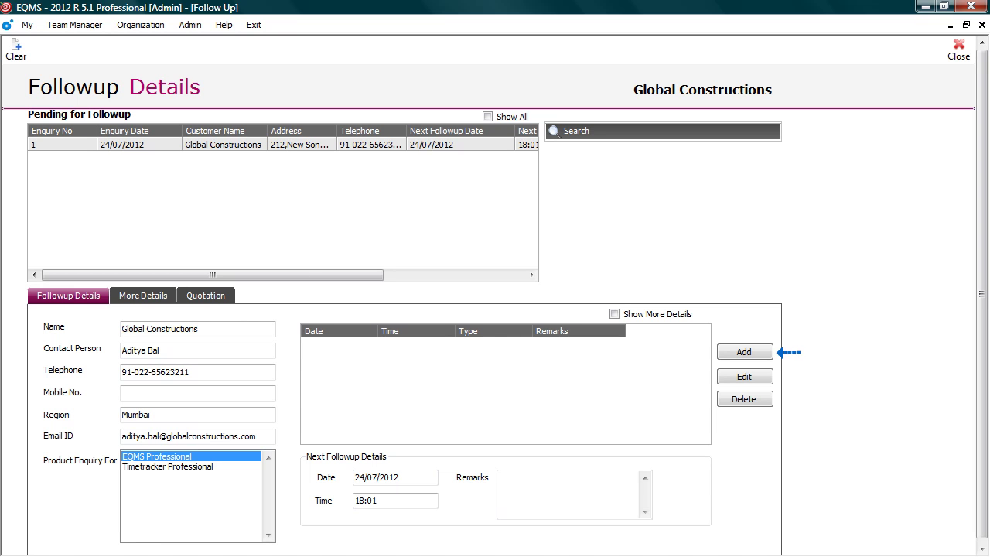
# Record a new Phone follow-up with the remark 'He was busy'.
pyautogui.click(744, 352)
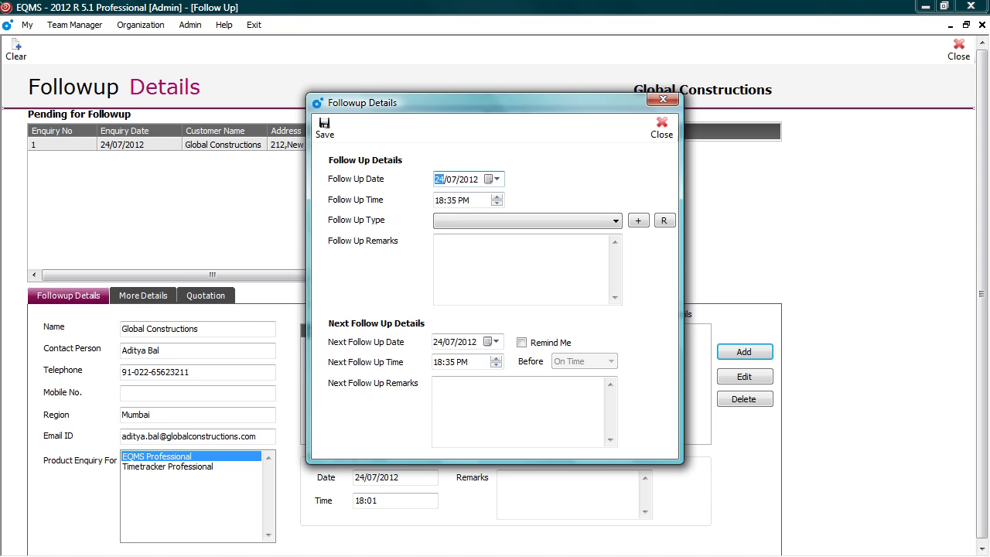
pyautogui.click(452, 221)
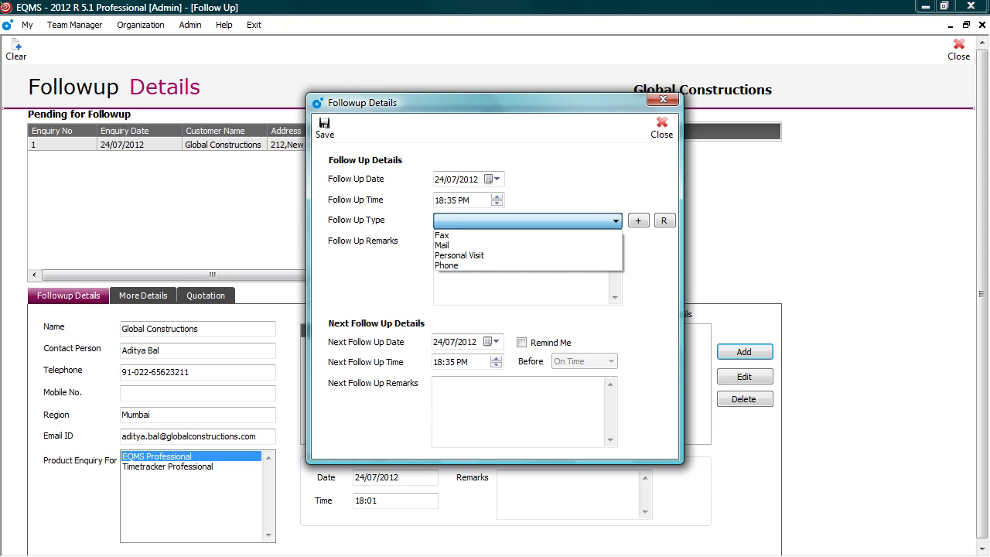
pyautogui.click(446, 266)
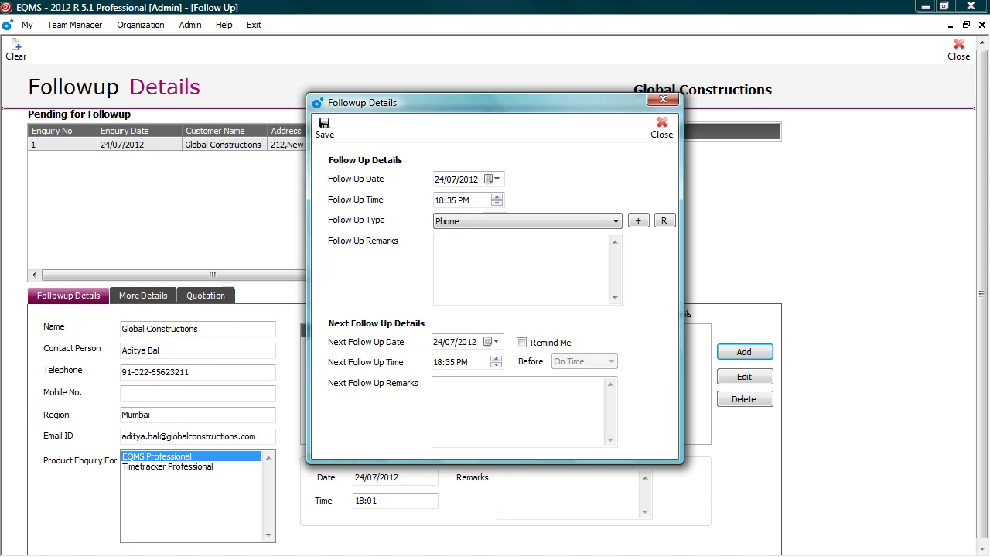
pyautogui.click(526, 263)
pyautogui.write('He was busy')
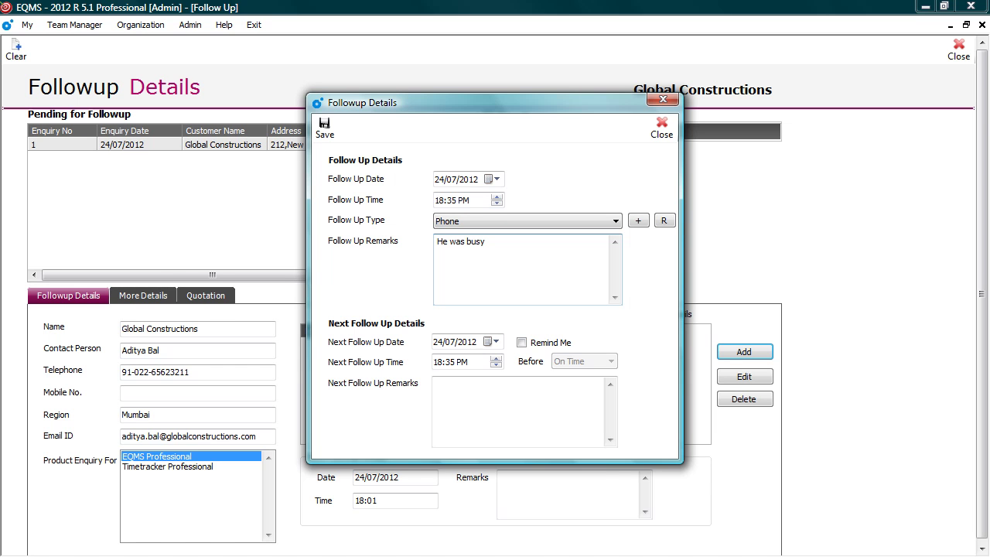
# Schedule the next follow-up for 31/07/2012 13:00, 10 Min. reminder, remarks 'Call to fix the demo'.
pyautogui.click(495, 342)
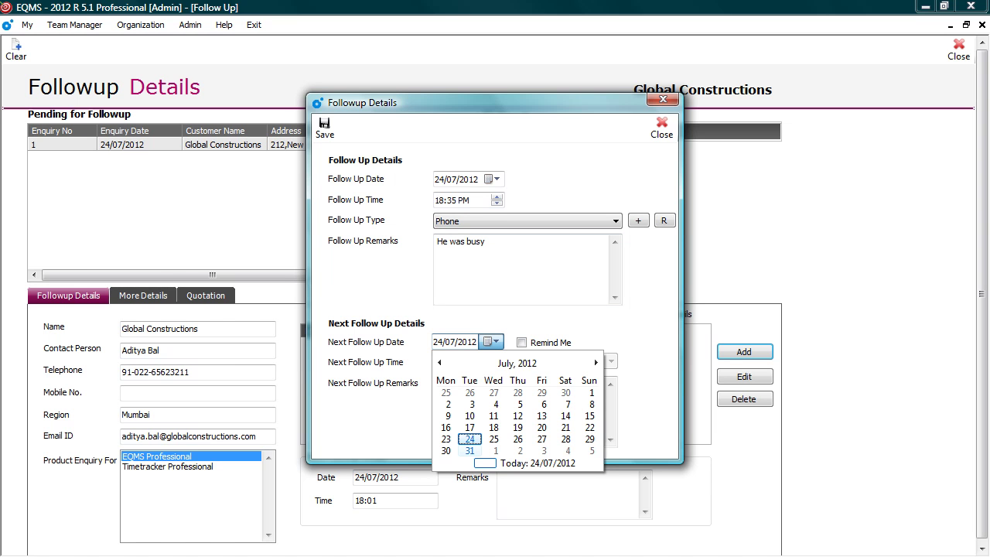
pyautogui.click(470, 451)
pyautogui.press('Tab')
pyautogui.write('13:00')
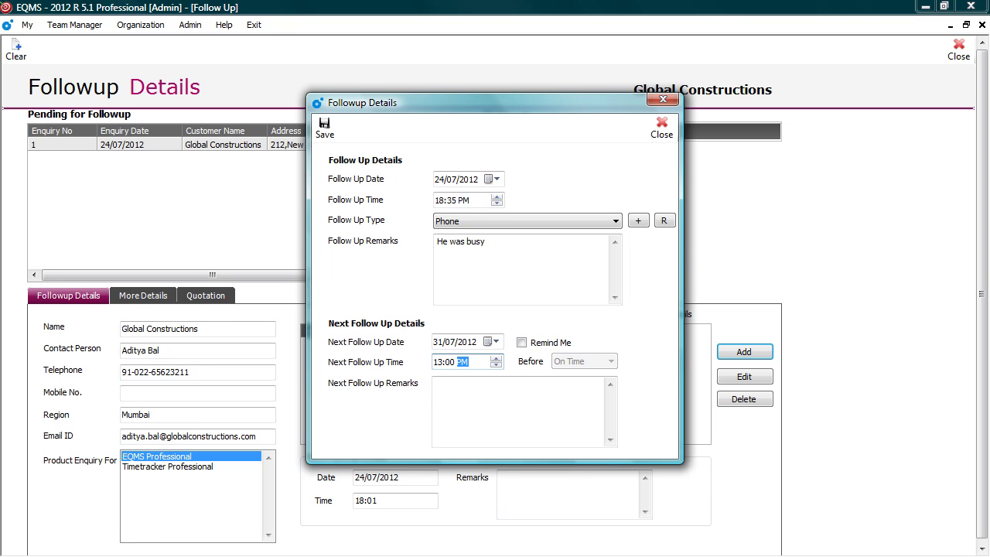
pyautogui.click(521, 341)
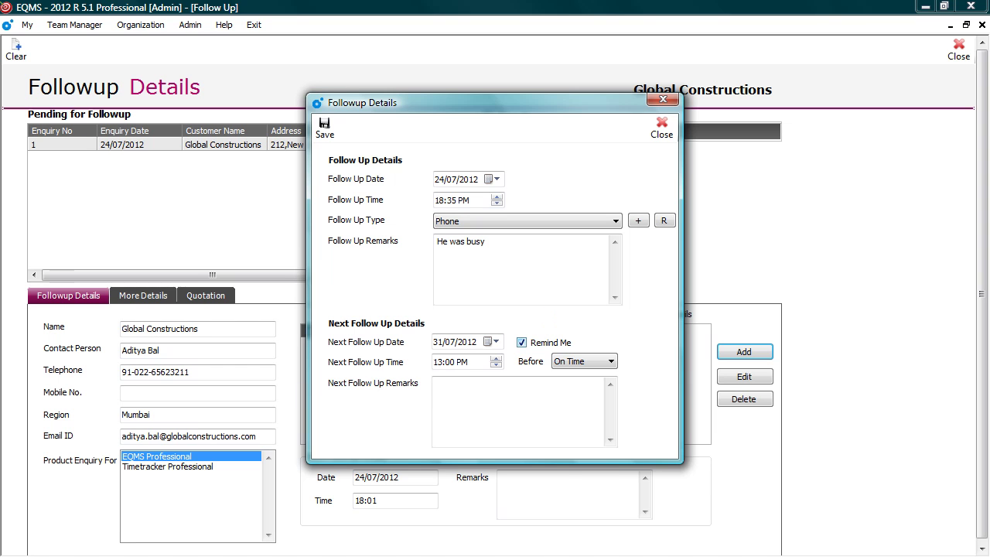
pyautogui.press('Tab')
pyautogui.hotkey('alt', 'Down')
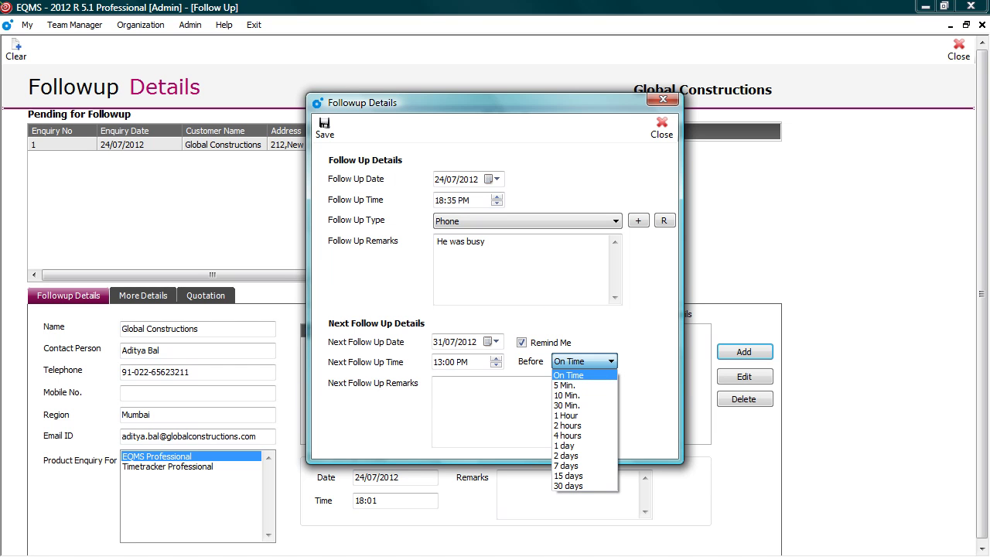
pyautogui.press('Down')
pyautogui.press('Down')
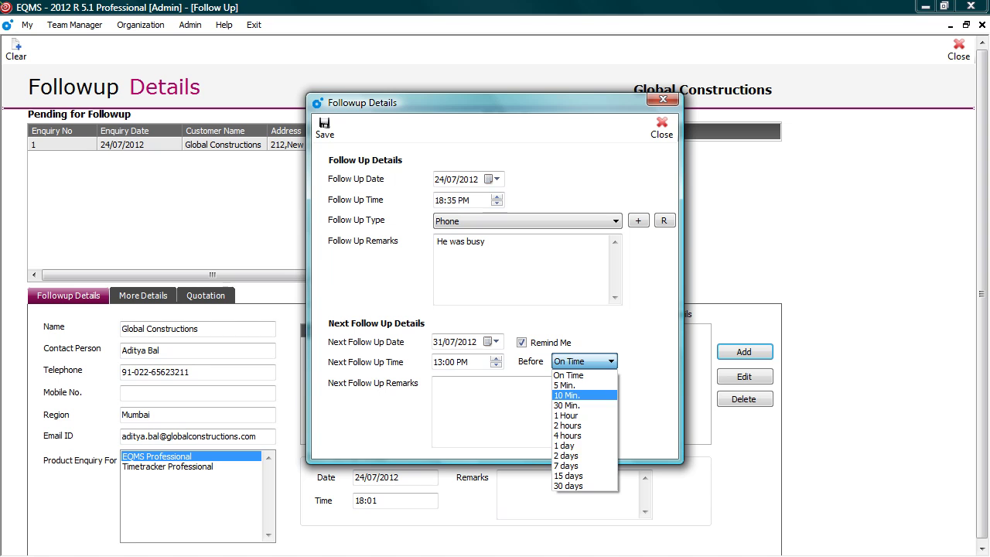
pyautogui.press('Return')
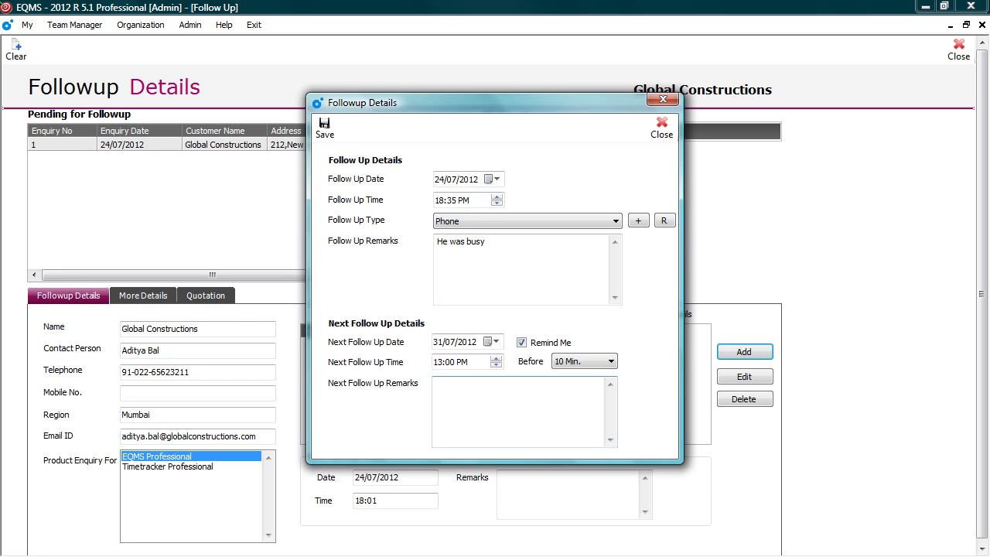
pyautogui.press('Tab')
pyautogui.write('Call to fix the demo')
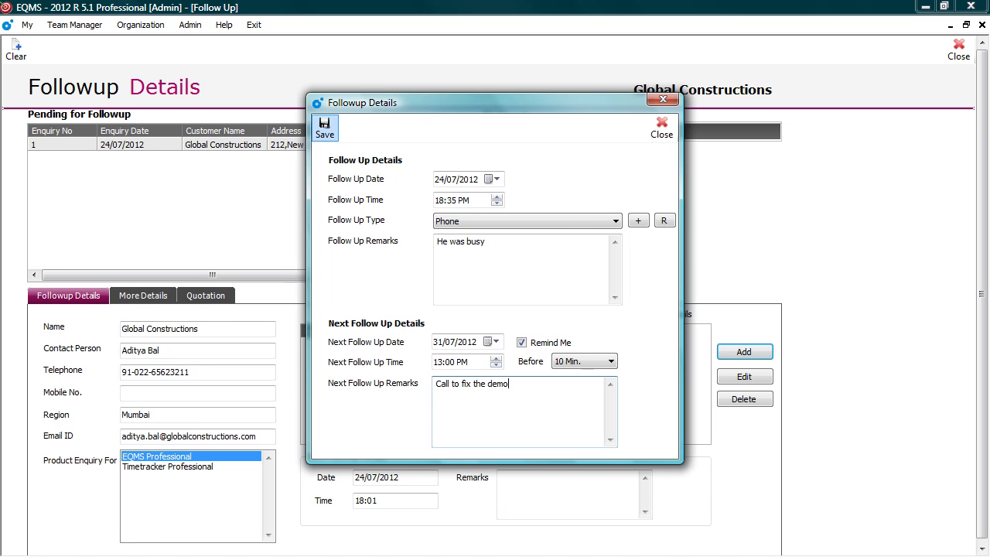
# Save the follow-up and show all enquiries in the Pending for Followup list.
pyautogui.press('Return')
pyautogui.press('Return')
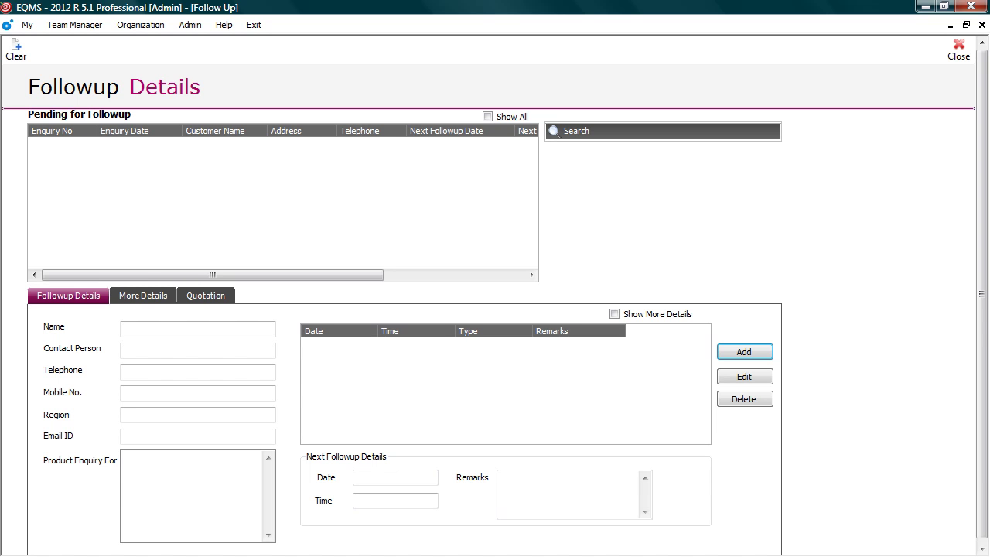
pyautogui.click(487, 117)
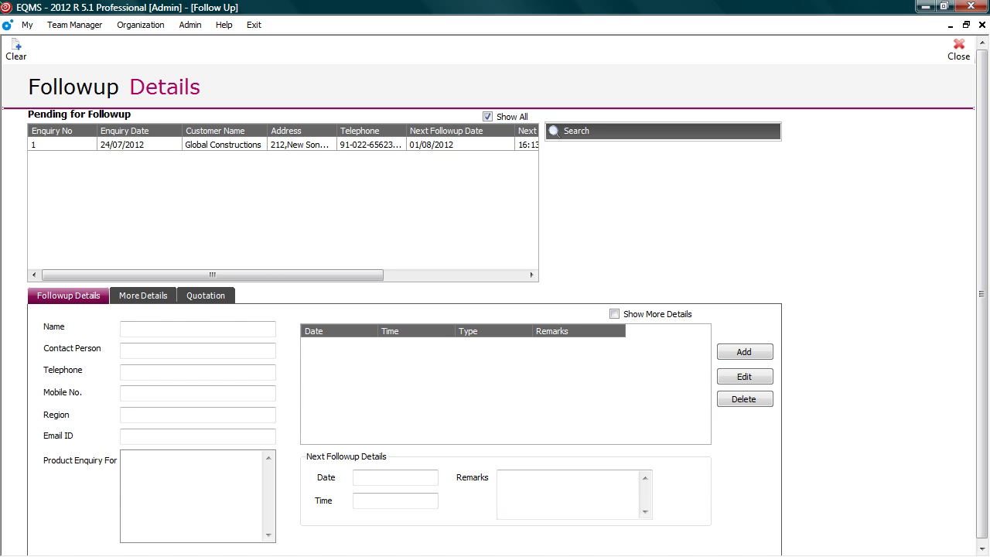
# Select the Global Constructions enquiry row to load its details.
pyautogui.click(223, 145)
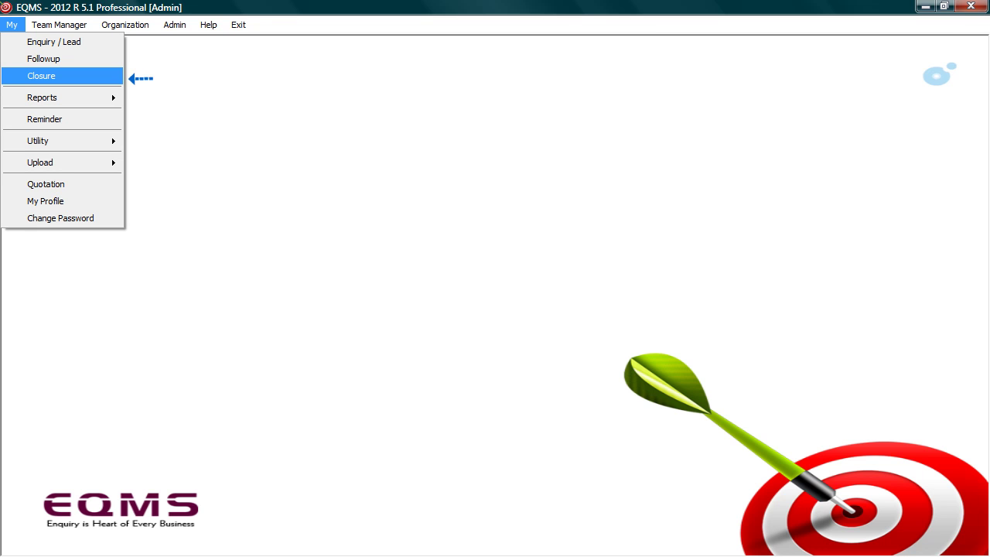
# Open Enquiry Closure and start the status update for enquiry 1 from the Status list.
pyautogui.press('Return')
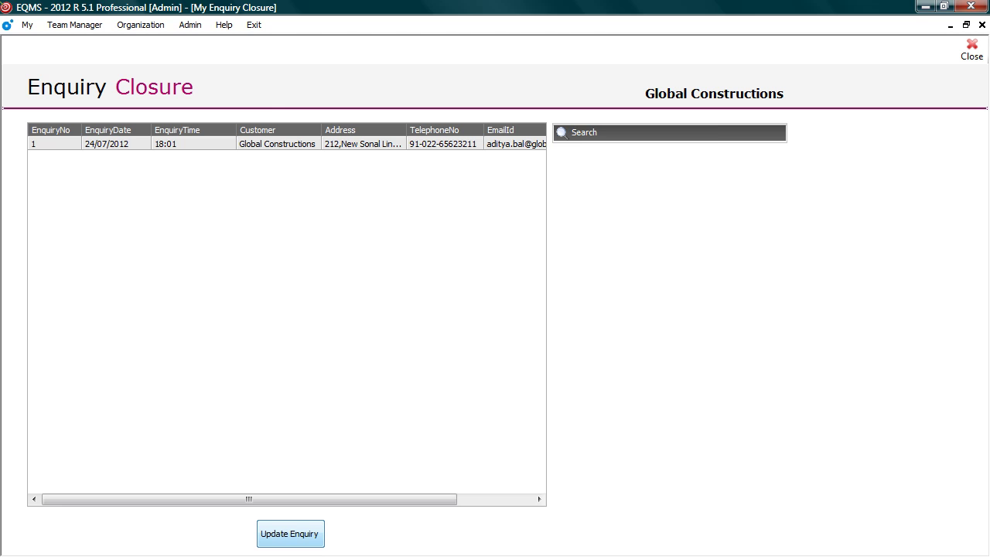
pyautogui.click(290, 534)
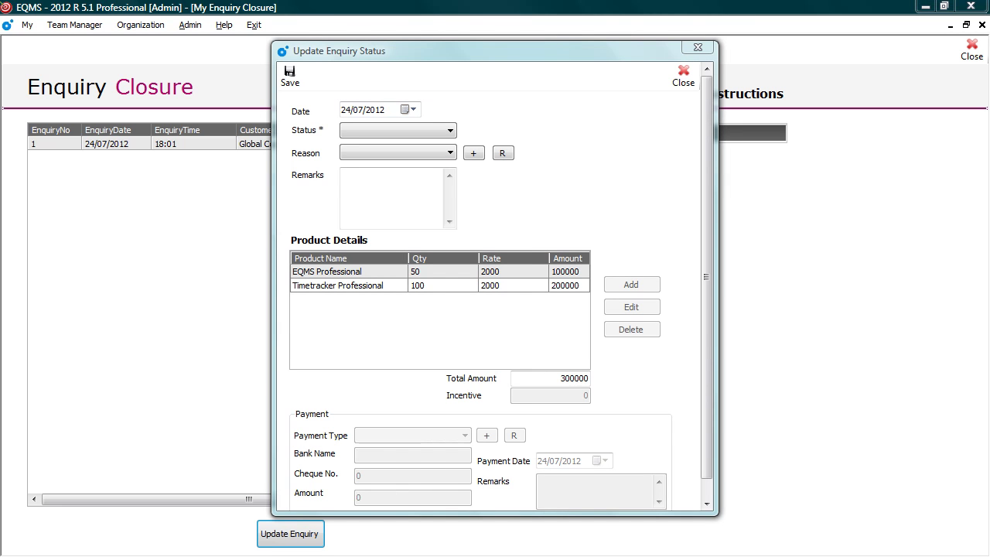
pyautogui.click(398, 130)
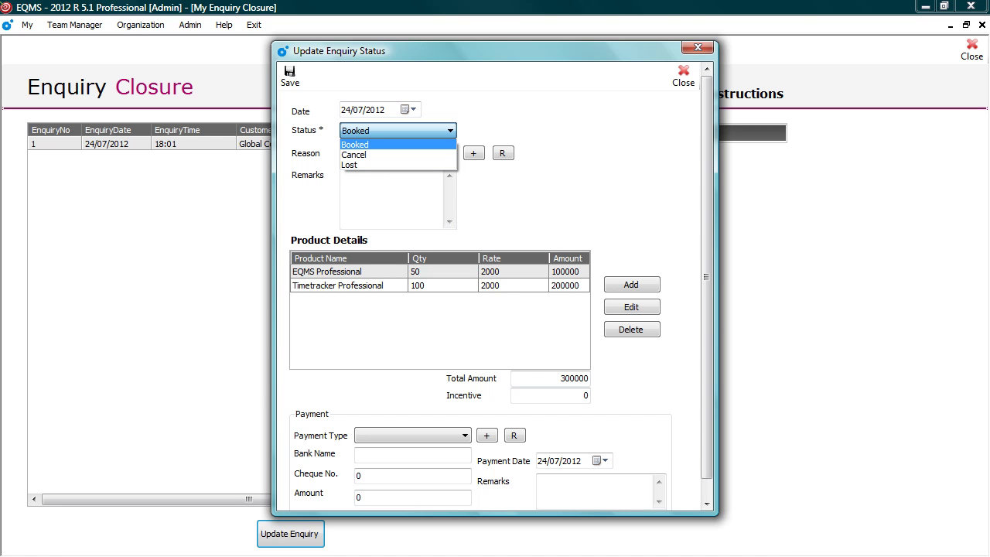
# Keep status Booked, choose reason Special Offer, and enter remarks '10% Discount'.
pyautogui.press('Return')
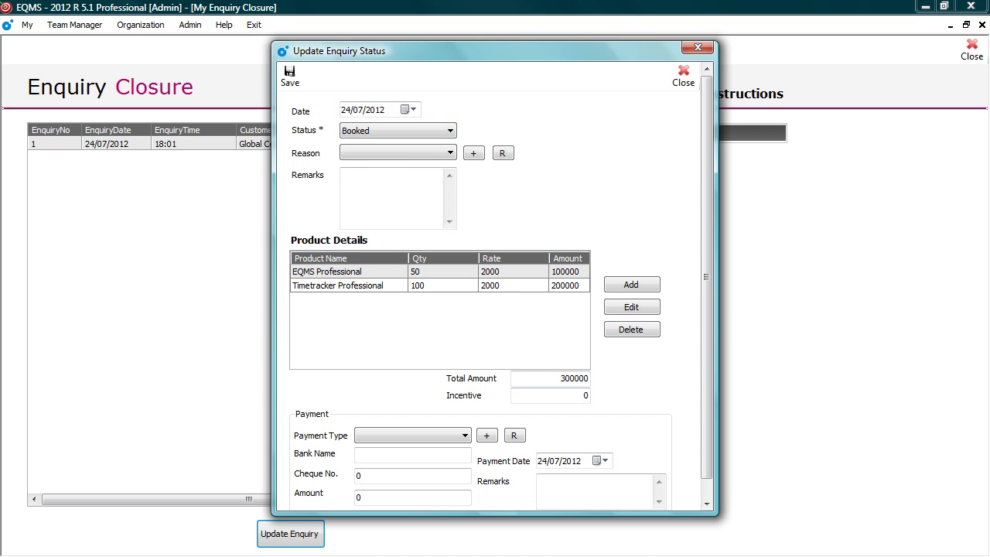
pyautogui.click(398, 153)
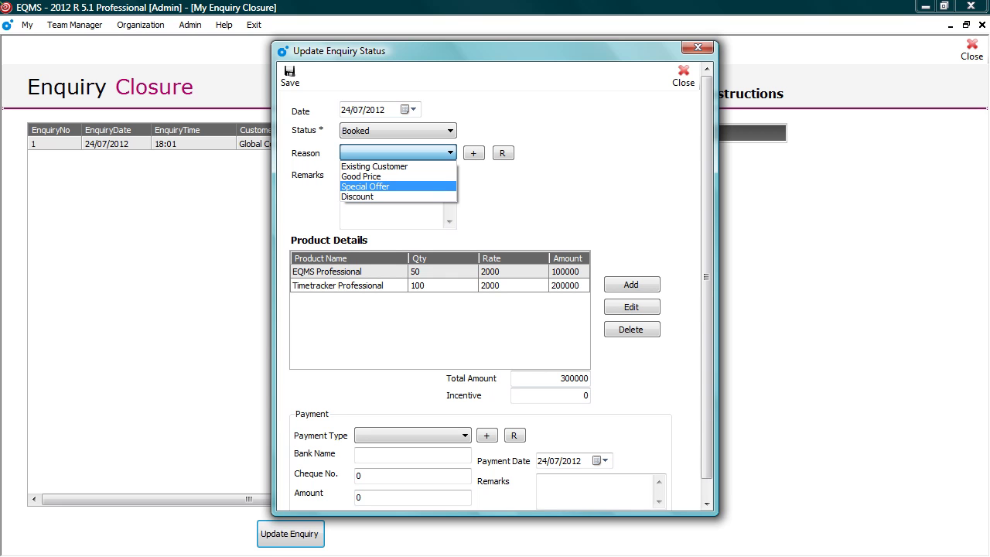
pyautogui.press('Return')
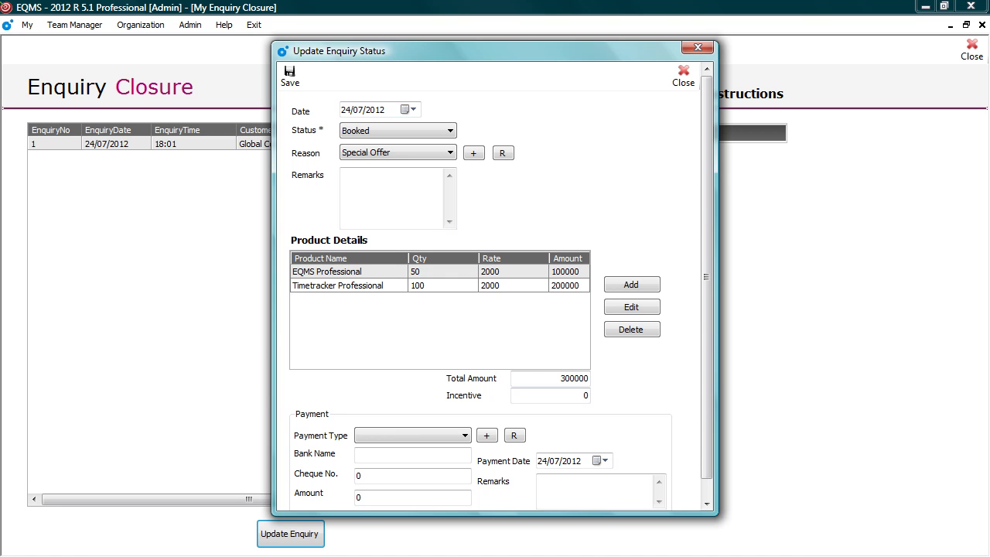
pyautogui.write('10% Discount')
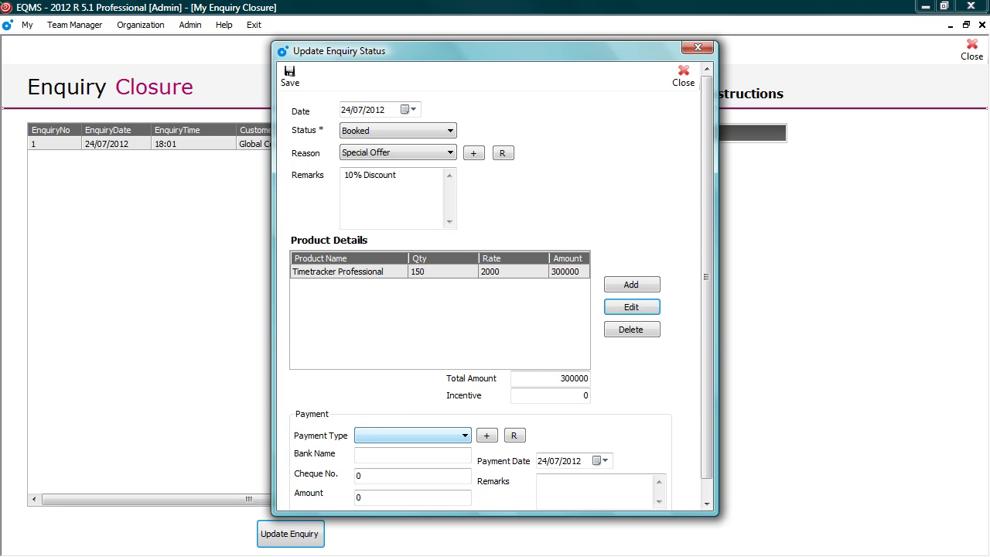
# Record a 50000 Cheque payment from ICICI with its cheque number, and save the closure.
pyautogui.hotkey('alt', 'Down')
pyautogui.press('Down')
pyautogui.press('Return')
pyautogui.press('Tab')
pyautogui.write('ICICI')
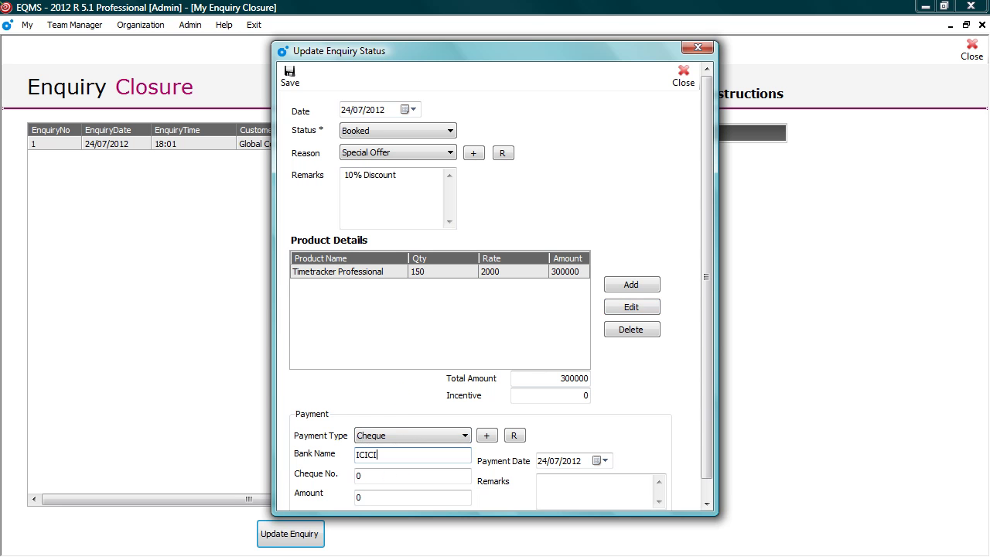
pyautogui.press('Tab')
pyautogui.write('1522')
pyautogui.press('Tab')
pyautogui.write('50000')
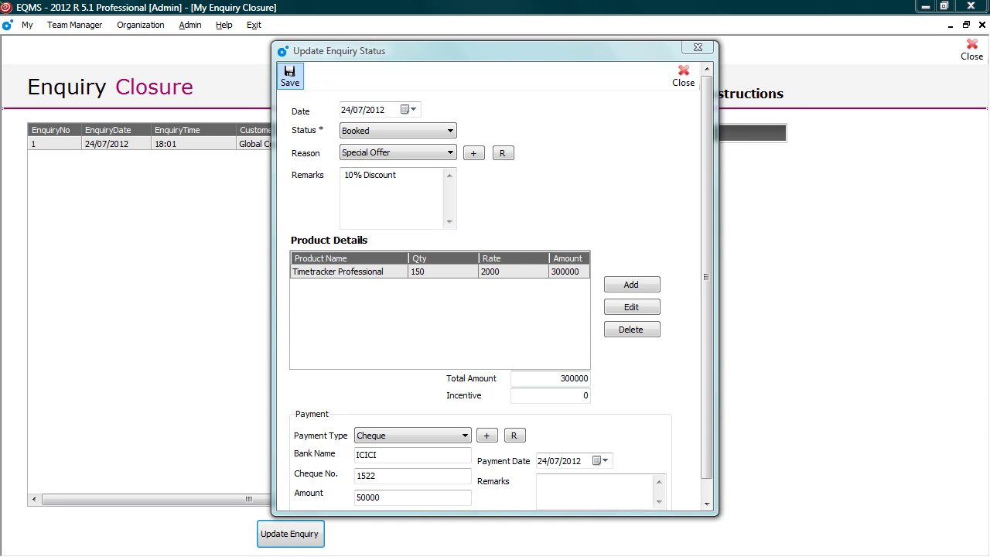
pyautogui.hotkey('ctrl', 's')
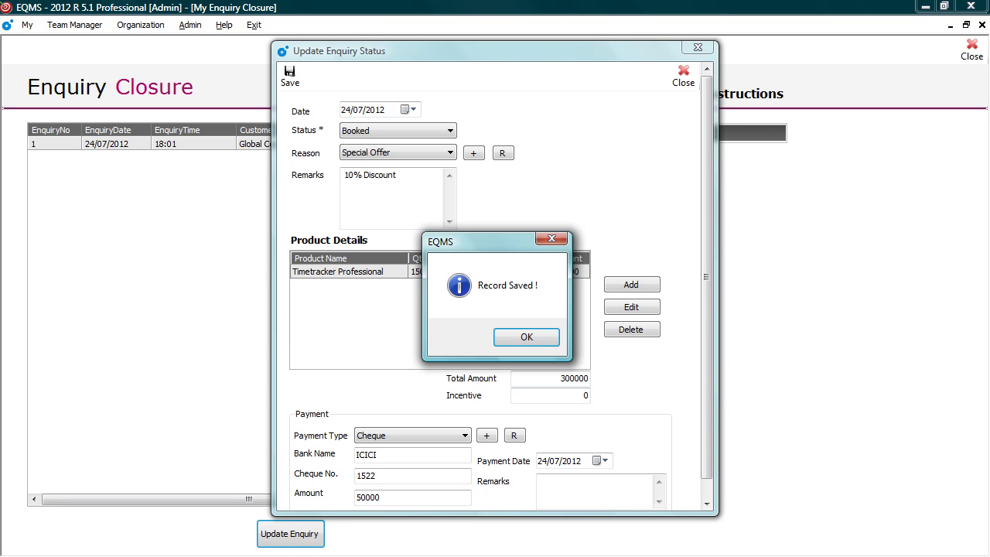
pyautogui.press('Return')
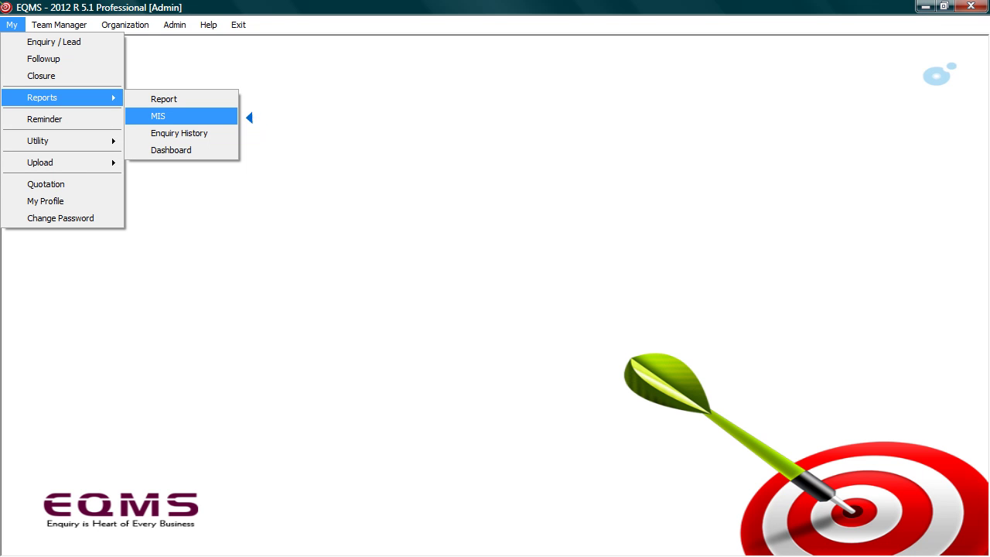
# Show the MIS Source Wise breakdown: Website 50%, Exhibition and Paper Advertisement 25% each.
pyautogui.press('Return')
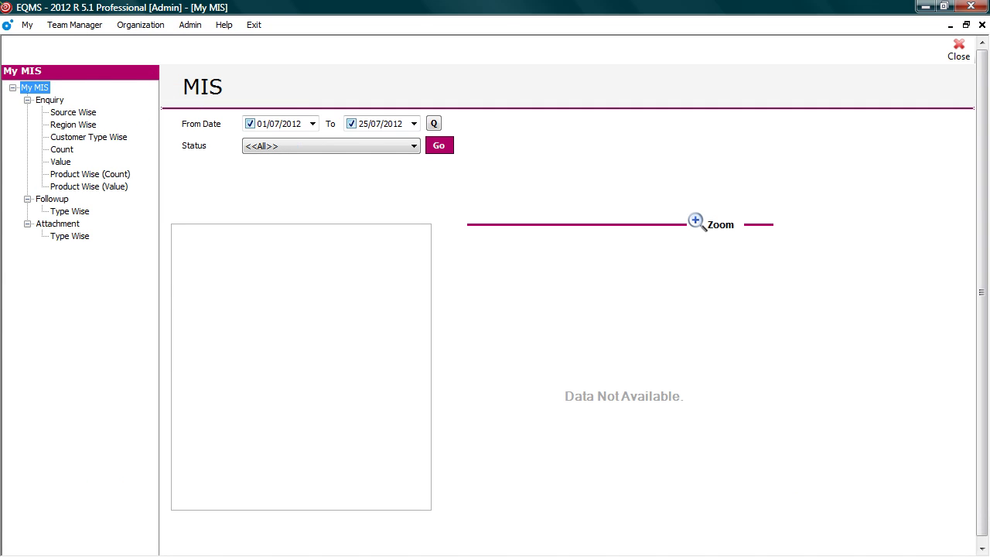
pyautogui.click(74, 112)
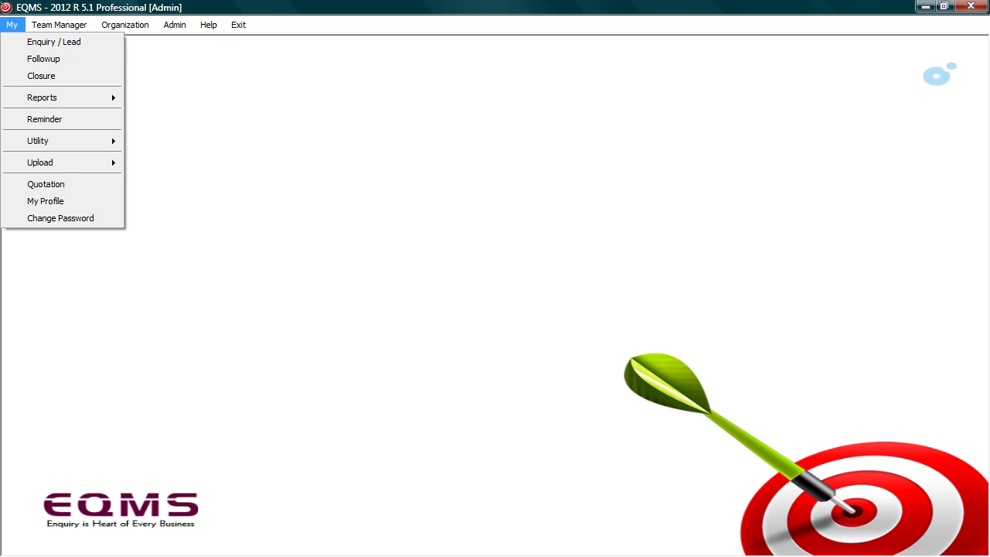
# Browse the Team Manager, Organization and Admin menus.
pyautogui.press('Right')
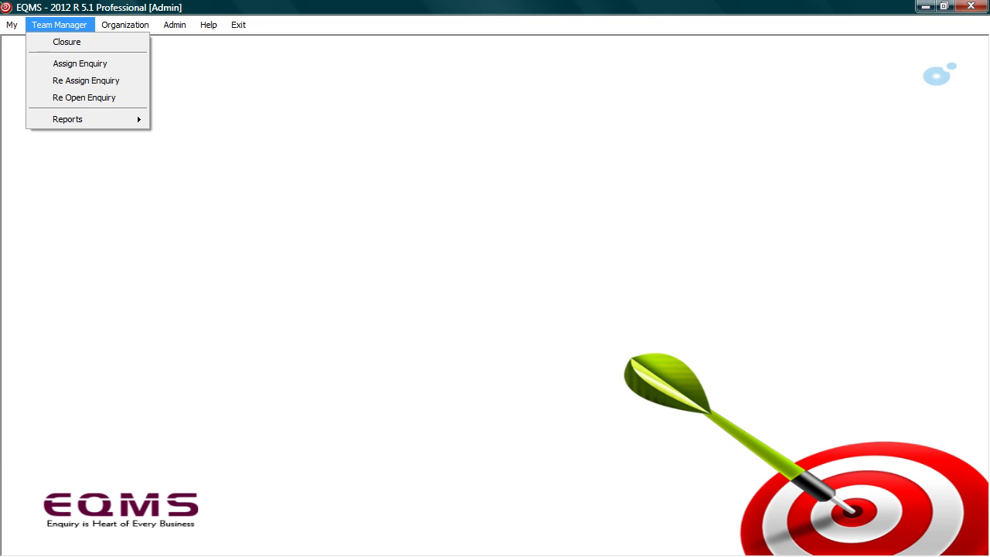
pyautogui.press('Right')
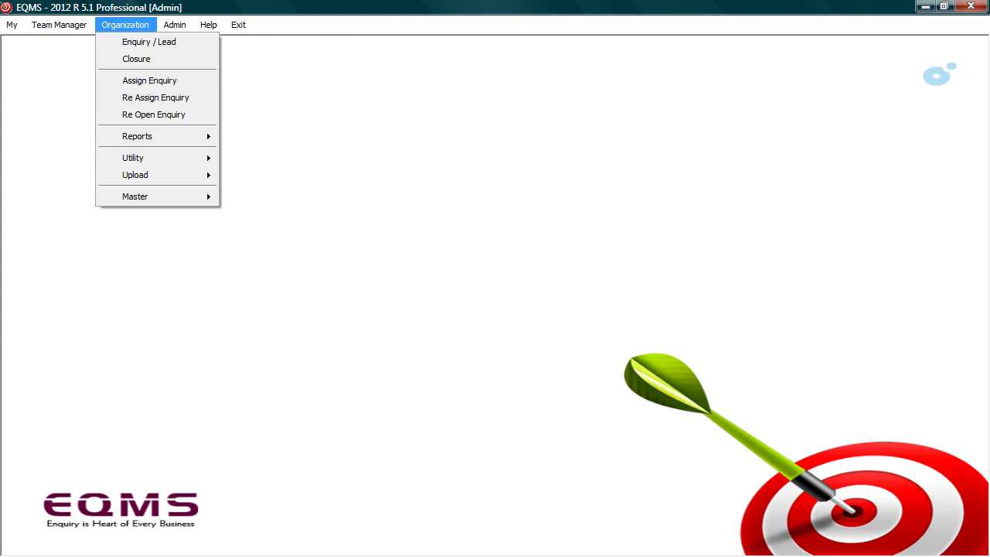
pyautogui.press('Right')
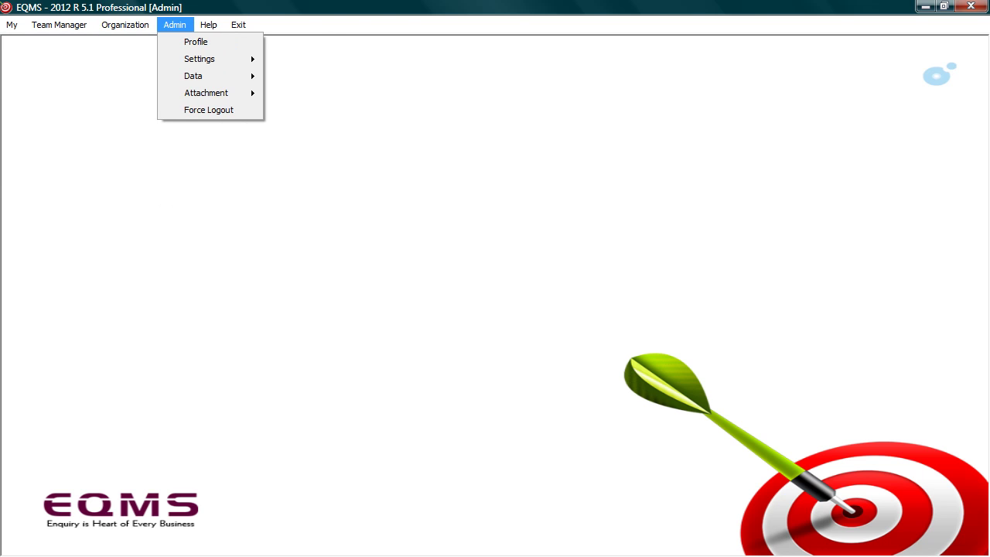